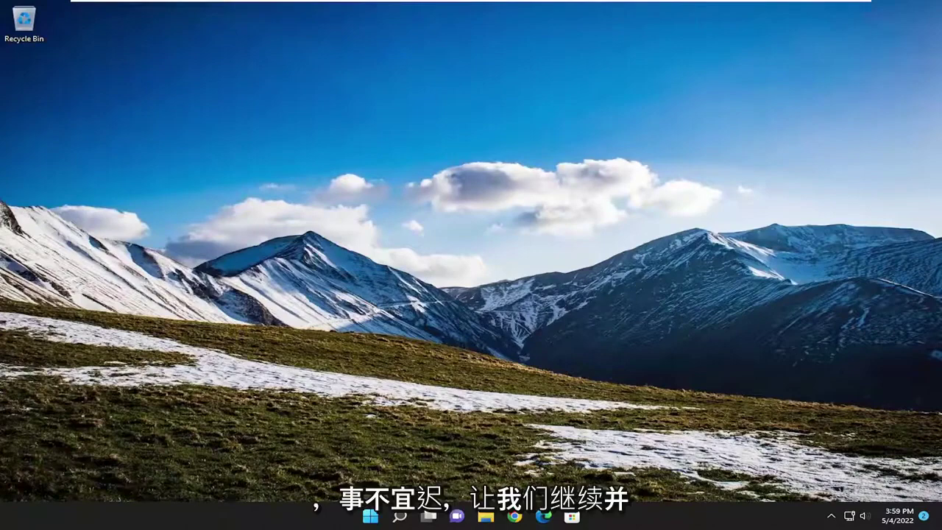
Step: Search 'troubleshoot' and bring up the Other troubleshooters list in Troubleshoot settings
{"action": "left_click", "coordinate": [407, 525]}
{"action": "type", "text": "trouble"}
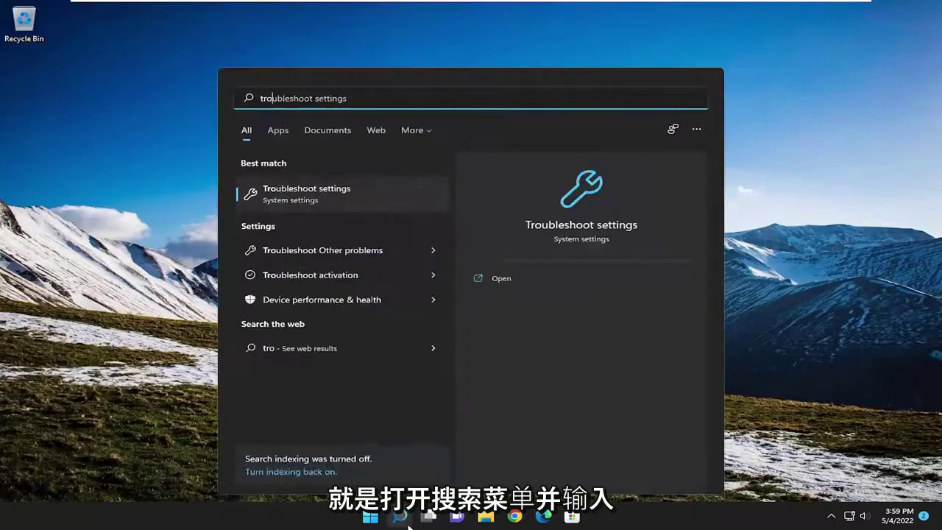
{"action": "type", "text": "shoot"}
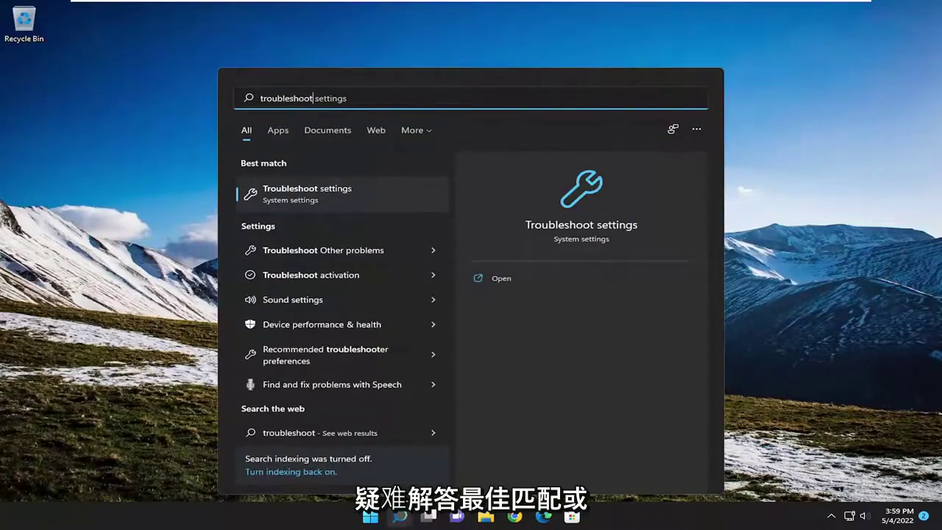
{"action": "left_click", "coordinate": [328, 195]}
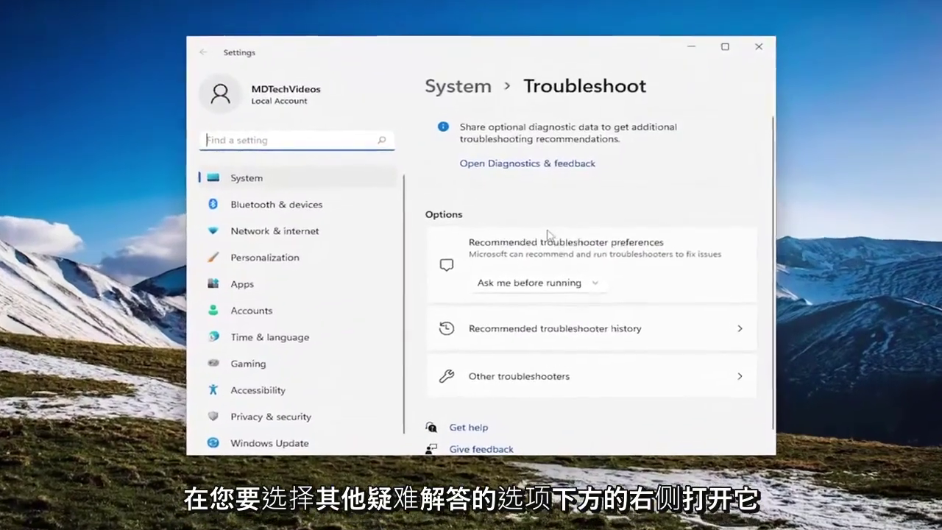
{"action": "scroll", "coordinate": [452, 214], "scroll_direction": "down", "scroll_amount": 1}
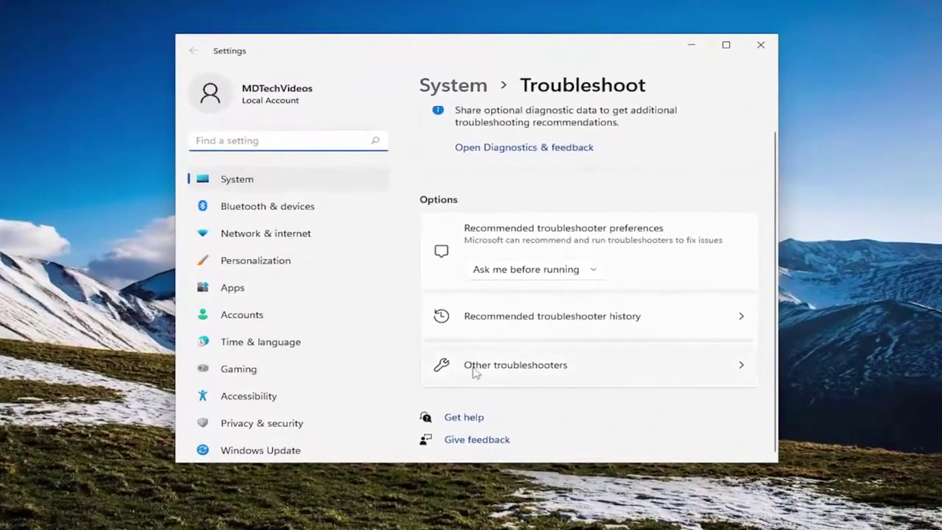
{"action": "left_click", "coordinate": [541, 373]}
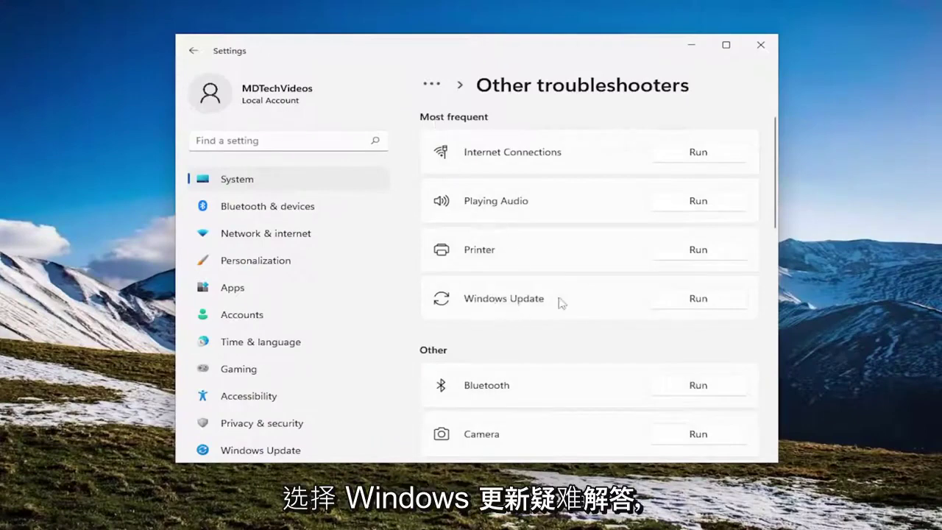
Step: Run the Windows Update troubleshooter and close its results once it finishes
{"action": "left_click", "coordinate": [706, 303]}
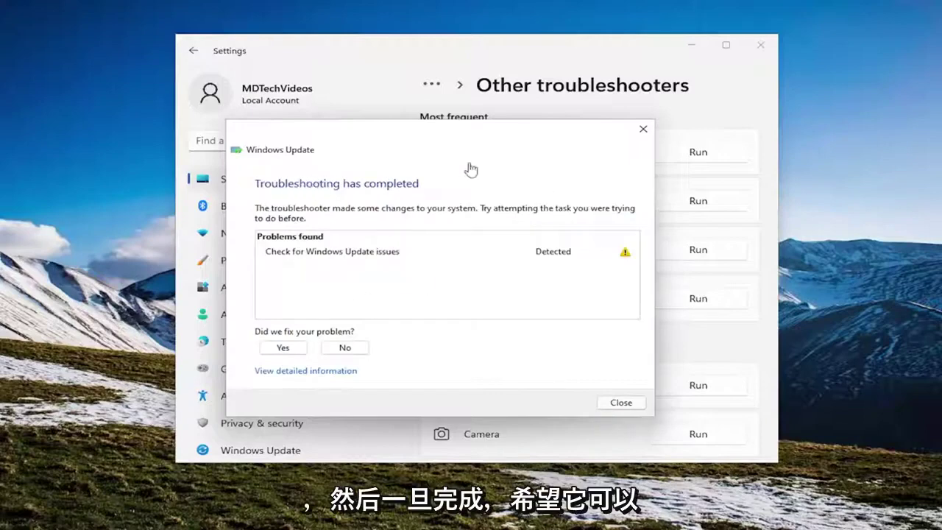
{"action": "left_click", "coordinate": [621, 402]}
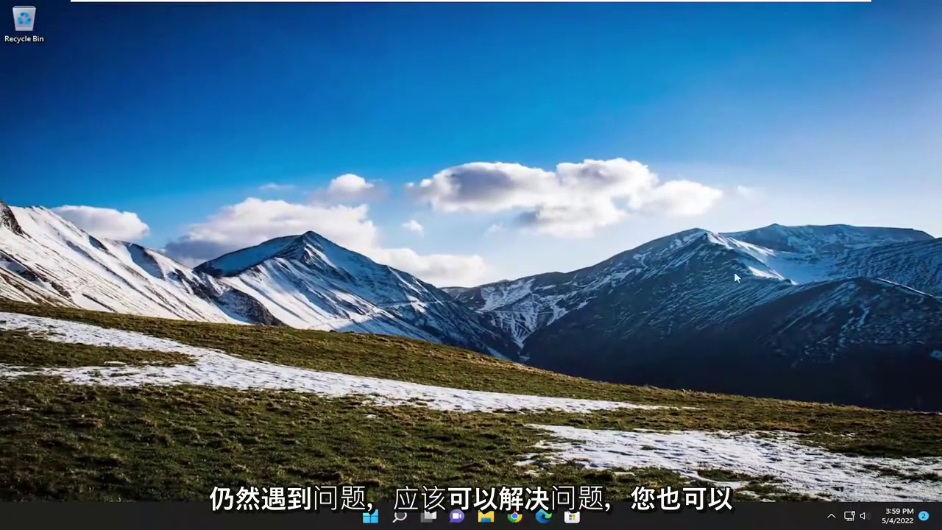
Step: Launch Command Prompt as administrator from a 'cmd' search, approving the UAC prompt
{"action": "left_click", "coordinate": [399, 516]}
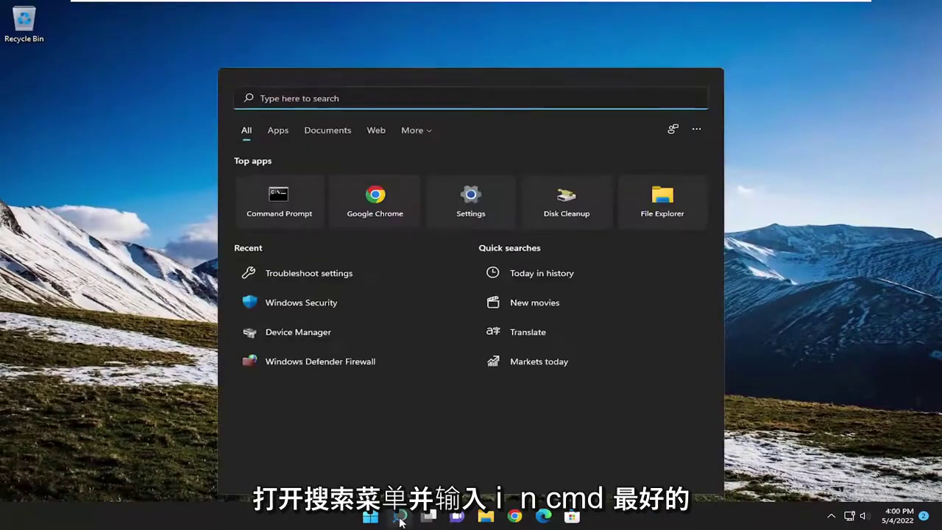
{"action": "type", "text": "cmd"}
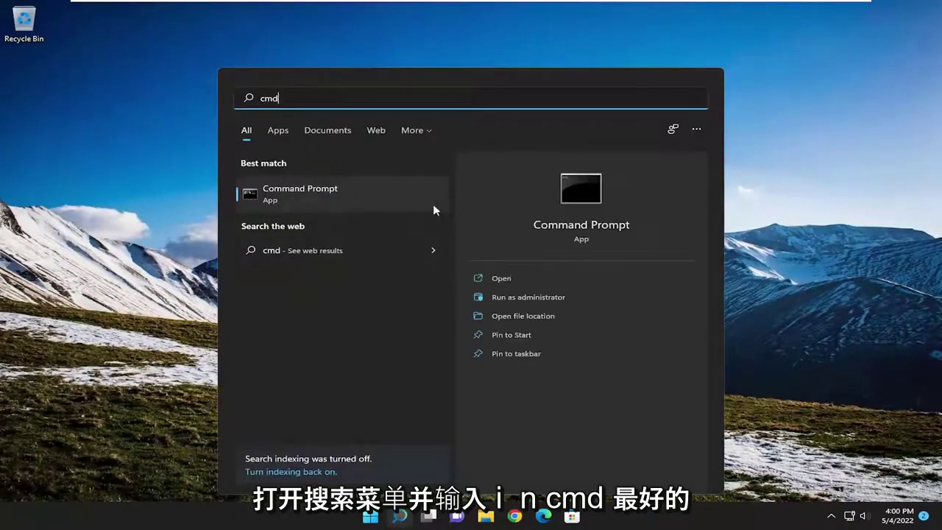
{"action": "right_click", "coordinate": [290, 193]}
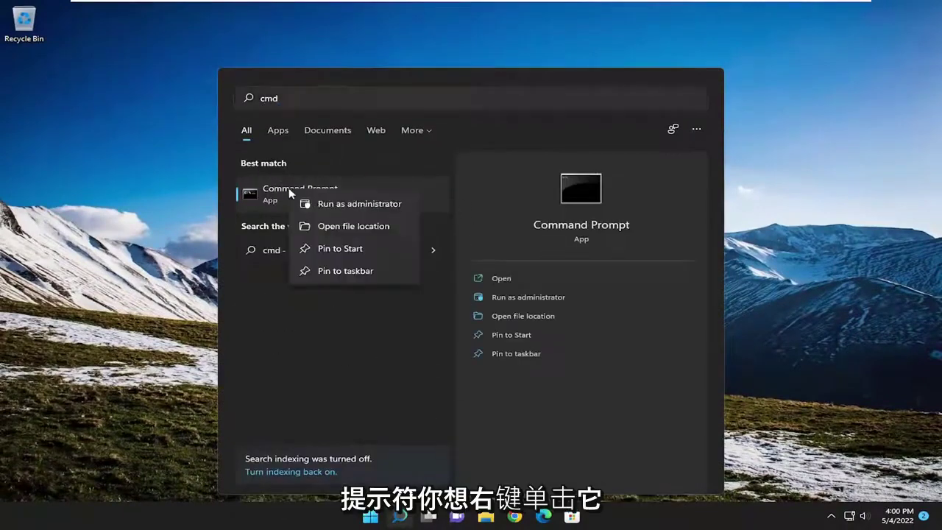
{"action": "left_click", "coordinate": [335, 205]}
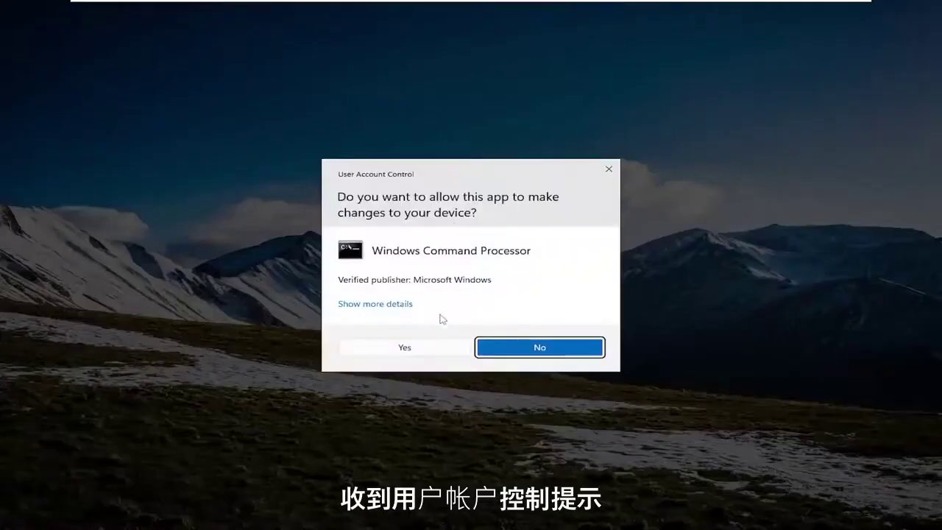
{"action": "left_click", "coordinate": [420, 349]}
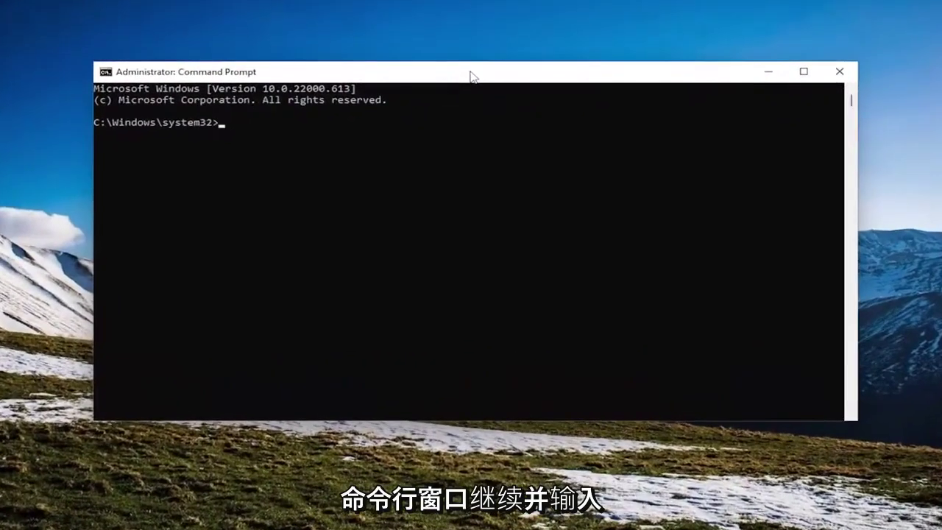
Step: Run sfc /scannow and let verification reach 100% with no integrity violations
{"action": "type", "text": "sfc "}
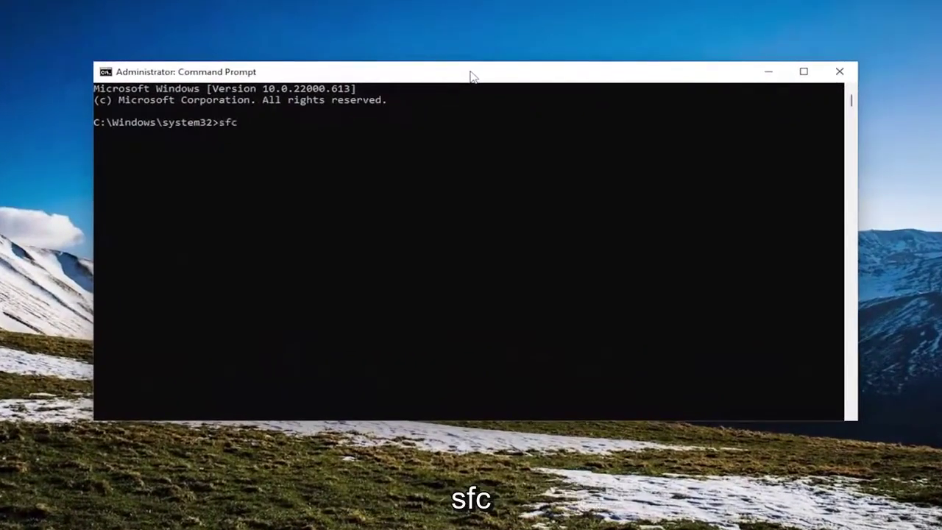
{"action": "type", "text": "/scan"}
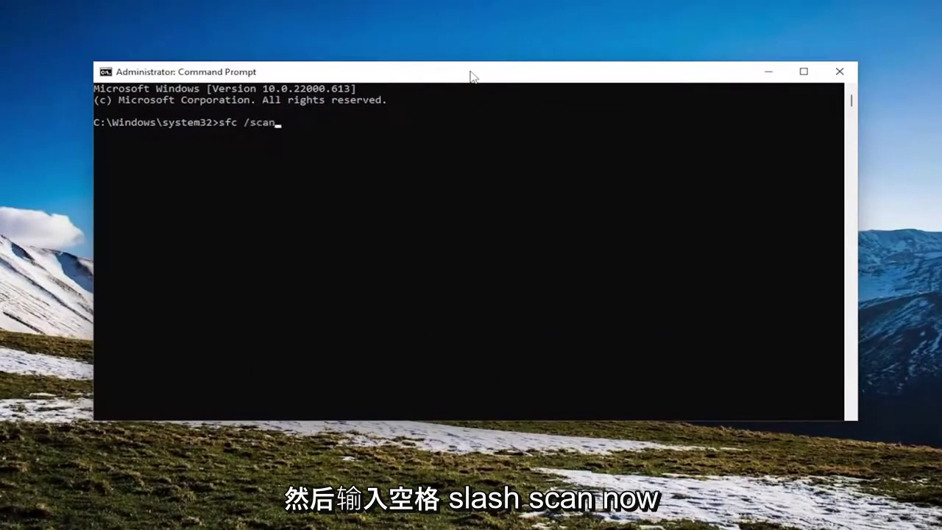
{"action": "type", "text": "now"}
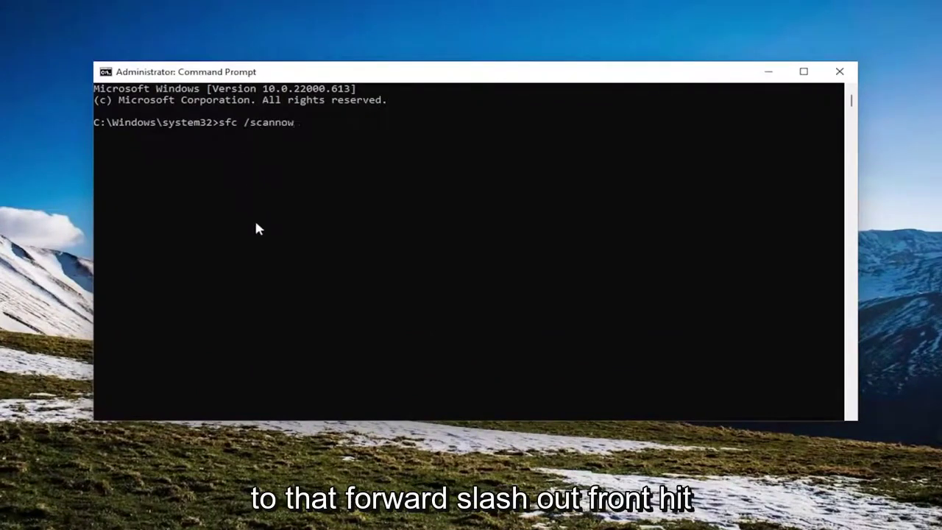
{"action": "key", "text": "Return"}
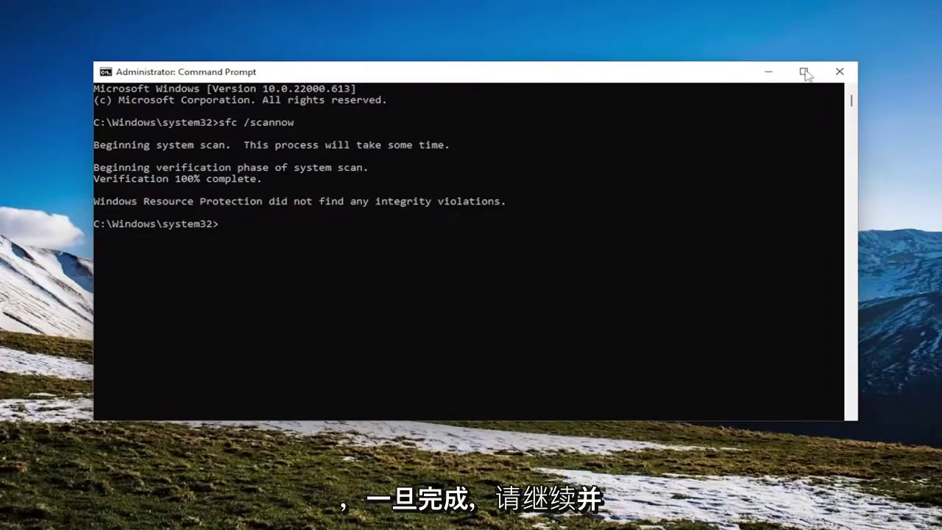
Step: Close the Command Prompt window and bring up the Start button's power options menu
{"action": "left_click", "coordinate": [839, 71]}
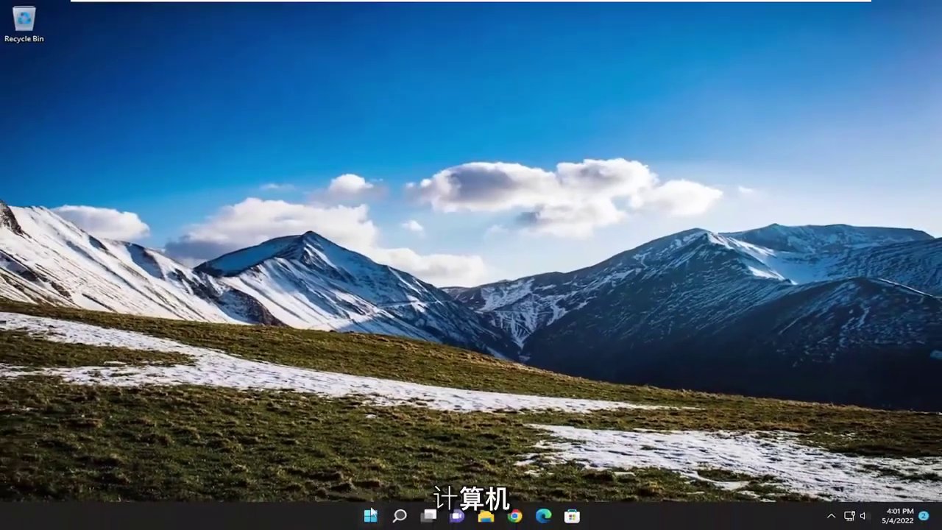
{"action": "right_click", "coordinate": [370, 516]}
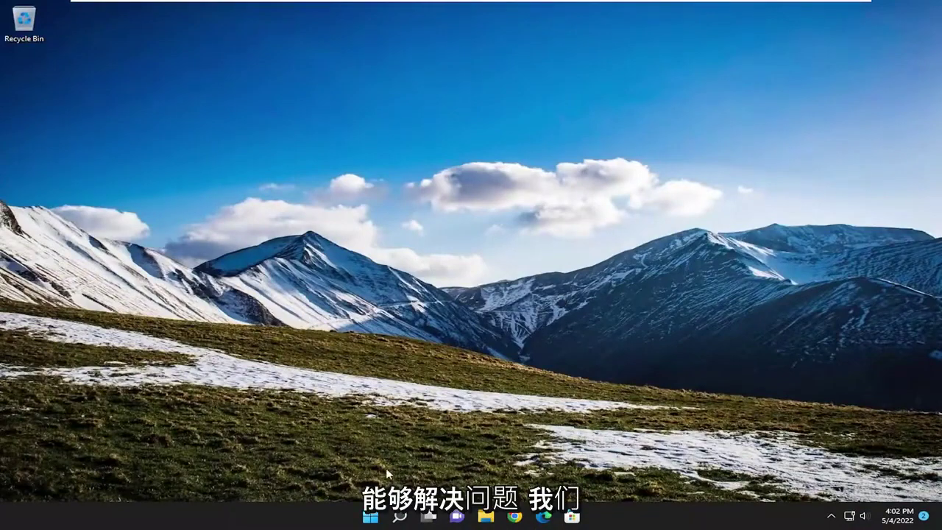
Step: Run wsreset from Search to reset the Store cache, then close the reopened Store
{"action": "left_click", "coordinate": [399, 516]}
{"action": "type", "text": "wsre"}
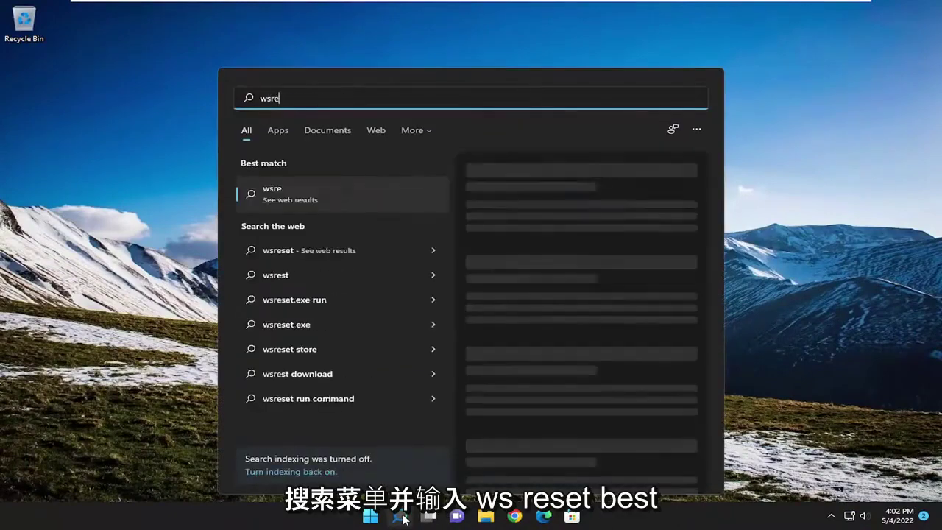
{"action": "type", "text": "set"}
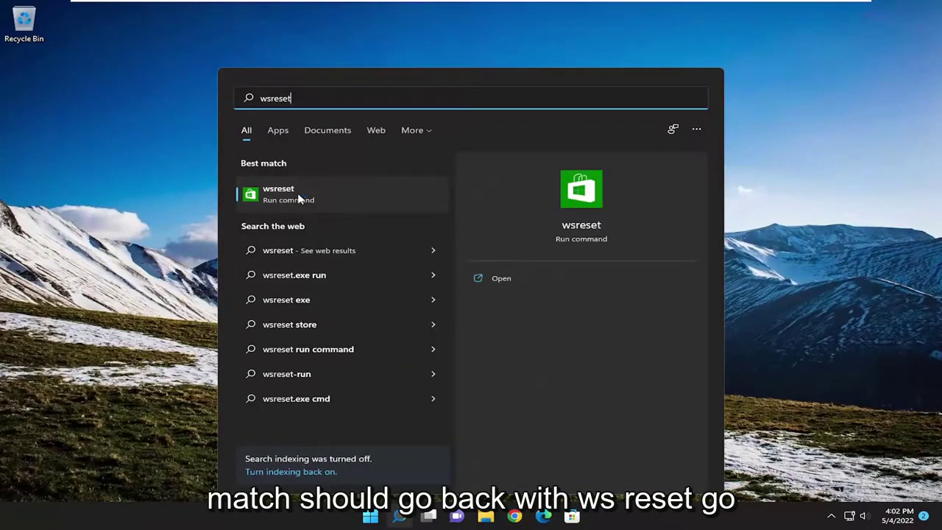
{"action": "left_click", "coordinate": [289, 194]}
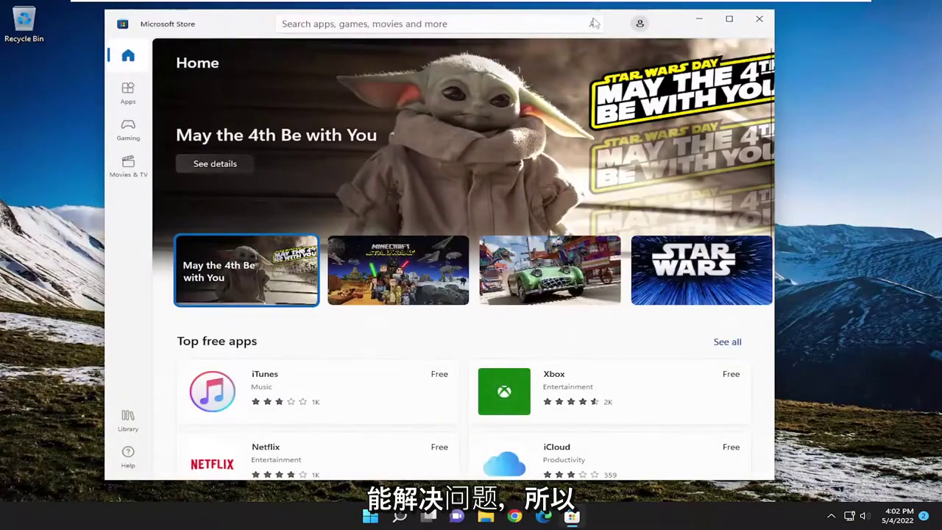
{"action": "left_click", "coordinate": [759, 18]}
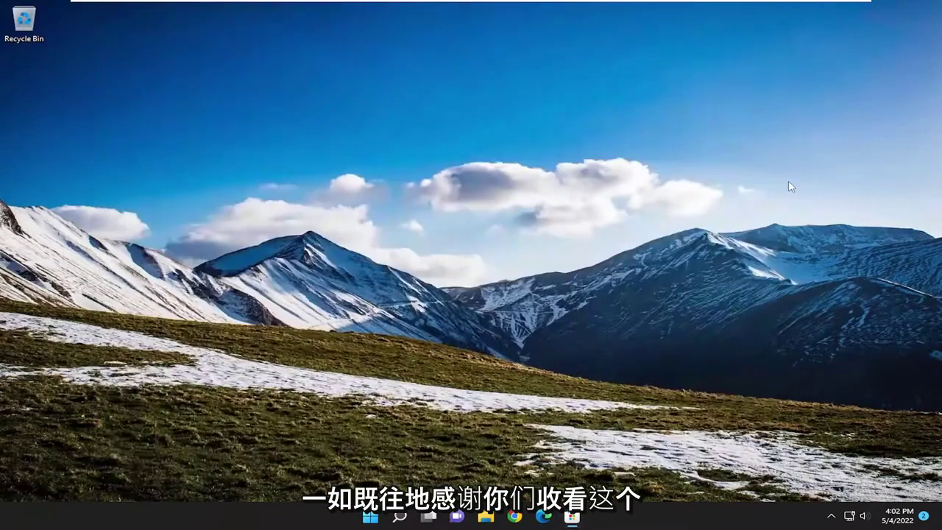